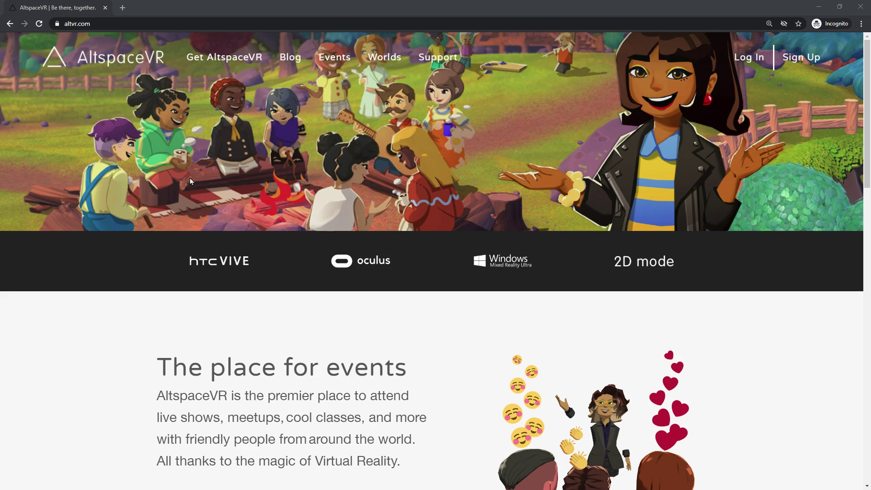
# Step: Go from Events to My Events, start scheduling a new event, and scroll to its Name field
pyautogui.click(74, 25)
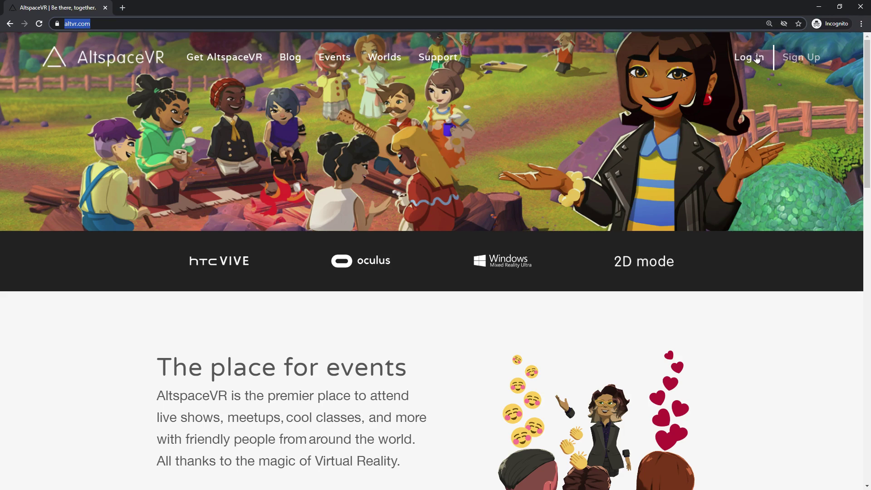
pyautogui.click(334, 59)
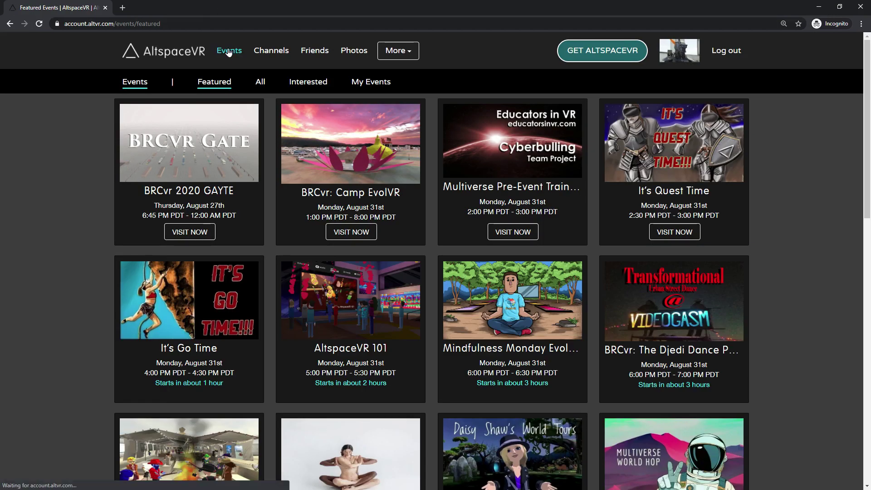
pyautogui.click(371, 83)
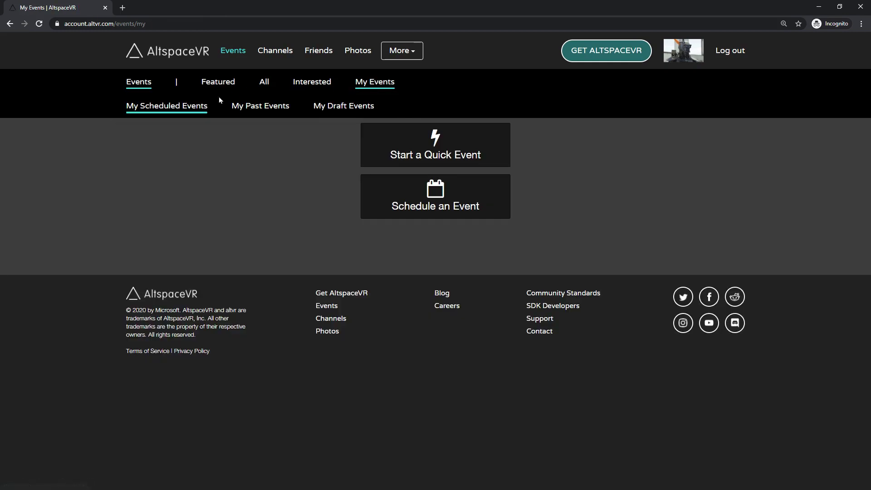
pyautogui.click(180, 107)
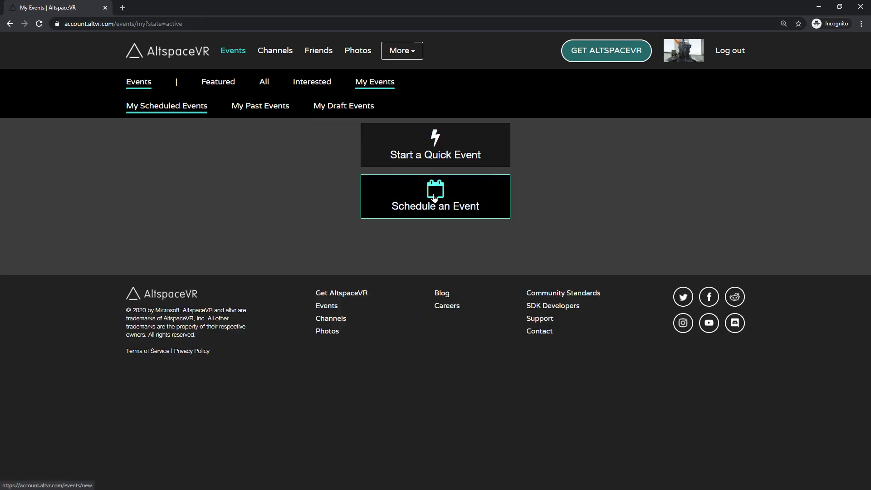
pyautogui.click(377, 198)
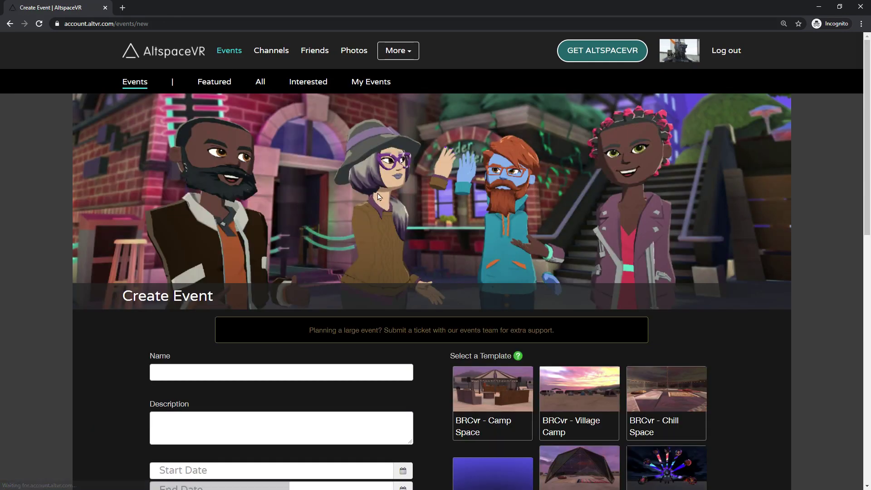
pyautogui.scroll(-1, 441, 231)
pyautogui.scroll(-4, 442, 234)
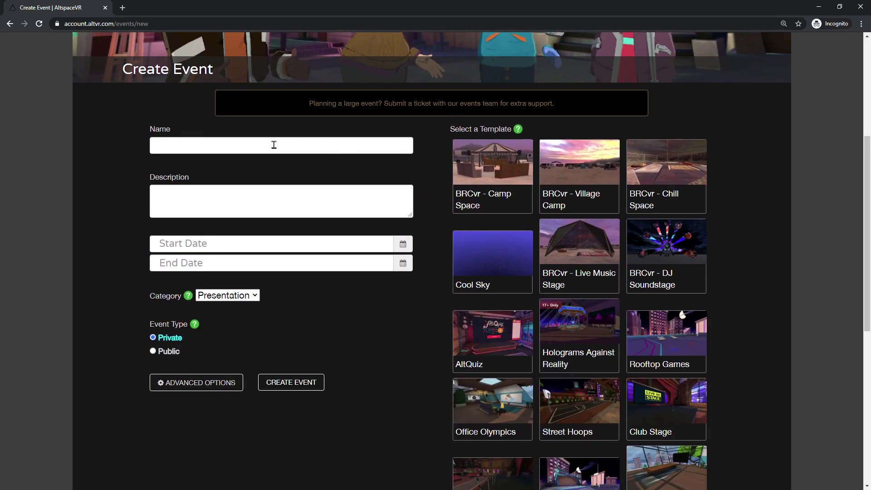
# Step: Name the event 'BRCvr: Awesome Meetup', fixing the misspelling
pyautogui.click(274, 145)
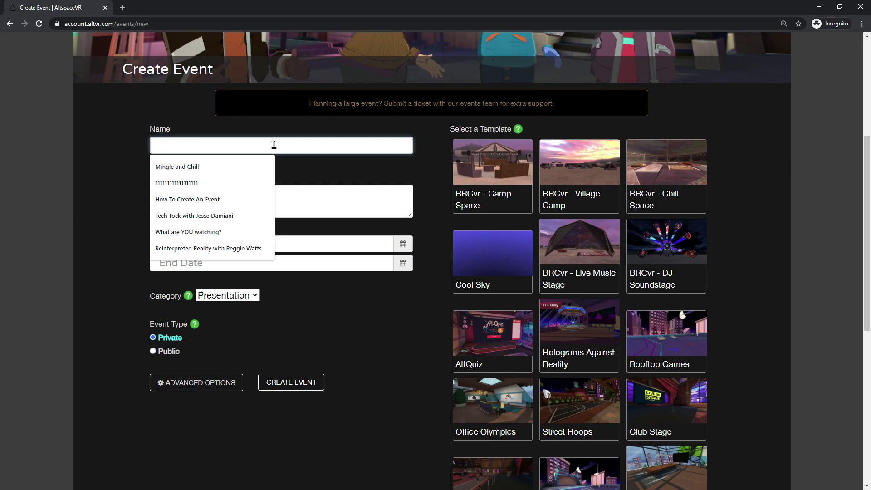
pyautogui.write('BRC')
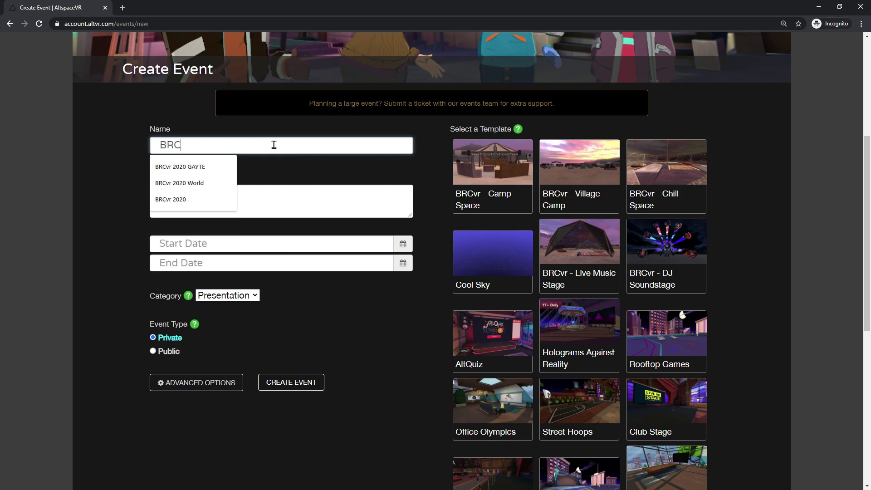
pyautogui.write('vr:')
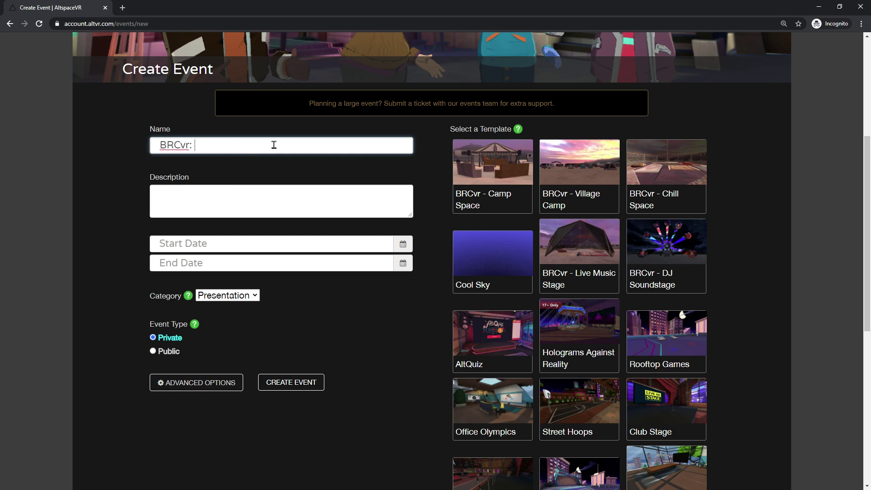
pyautogui.write(' Aweseom')
pyautogui.press('BackSpace')
pyautogui.press('BackSpace')
pyautogui.press('BackSpace')
pyautogui.write('ome Meetup')
# Step: Reuse 'Awesome Meetup' from the name to write the description 'Awesome Meetup description'
pyautogui.moveTo(196, 144); pyautogui.dragTo(303, 142)
pyautogui.hotkey('ctrl', 'c')
pyautogui.click(267, 207)
pyautogui.hotkey('ctrl', 'v')
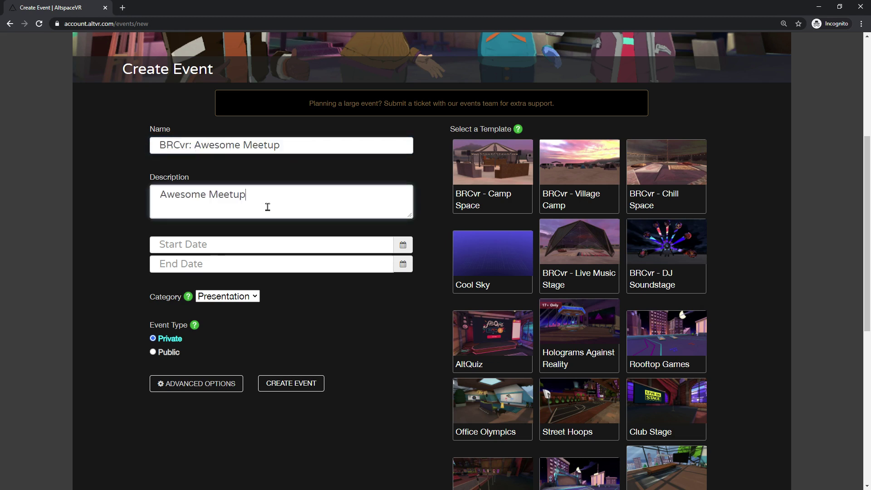
pyautogui.write('description')
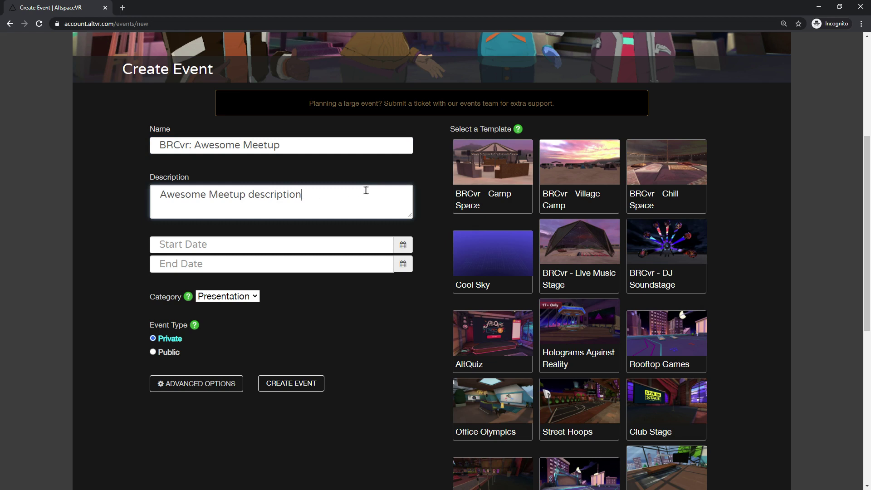
pyautogui.moveTo(160, 194); pyautogui.dragTo(269, 195)
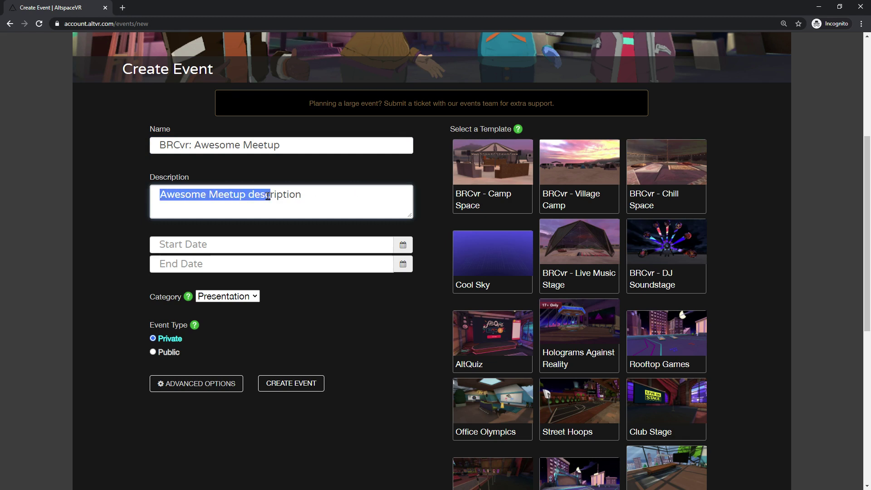
pyautogui.click(269, 195)
pyautogui.click(337, 198)
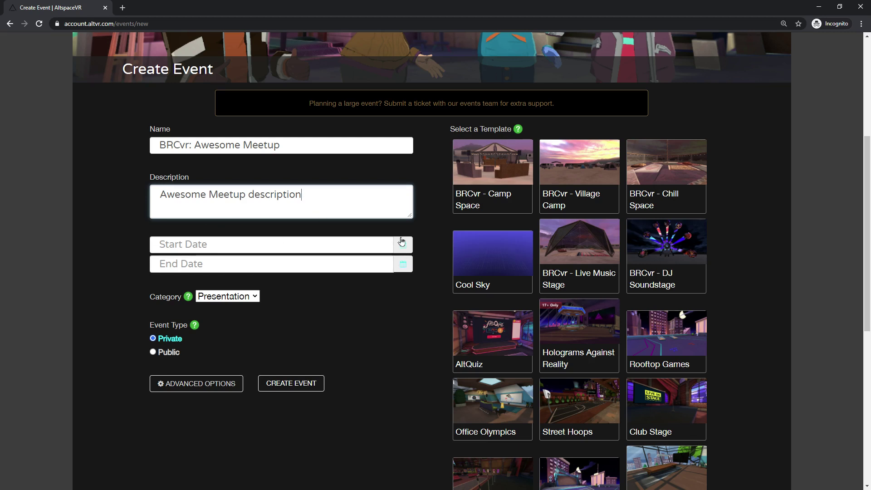
# Step: Schedule the event for 2020-09-03, from 02:45 PM to 03:45 PM
pyautogui.click(207, 243)
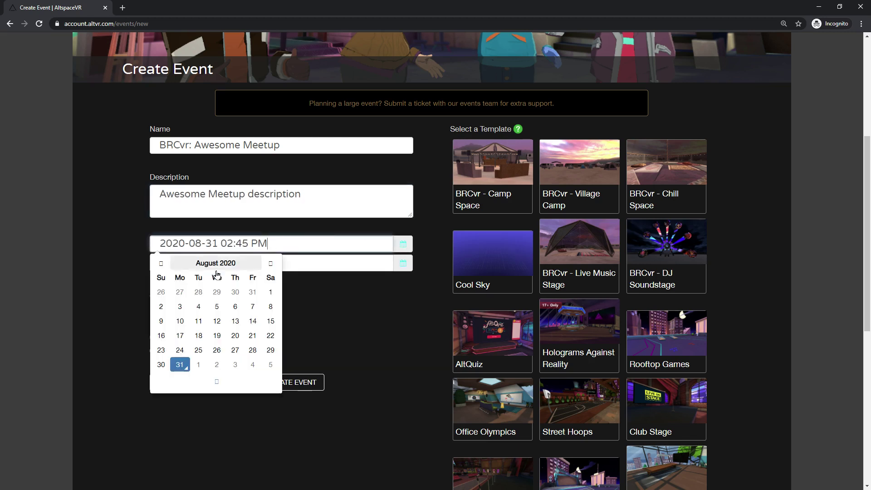
pyautogui.click(236, 367)
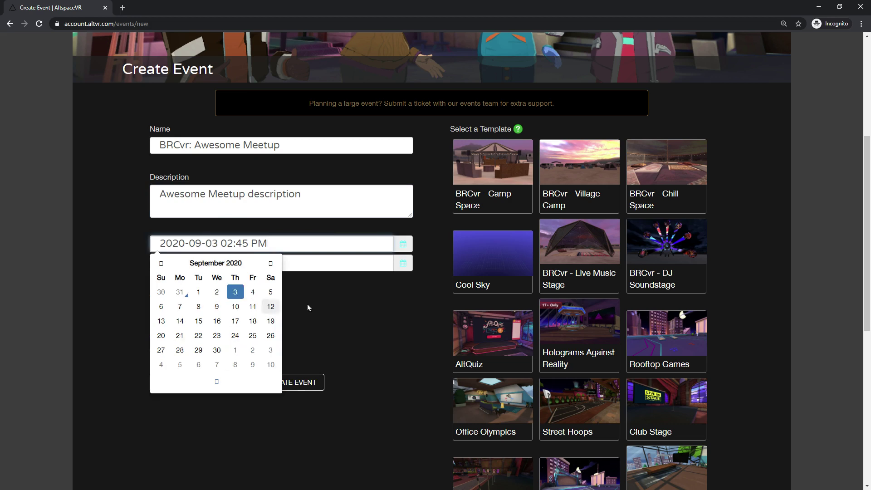
pyautogui.click(408, 288)
pyautogui.click(403, 263)
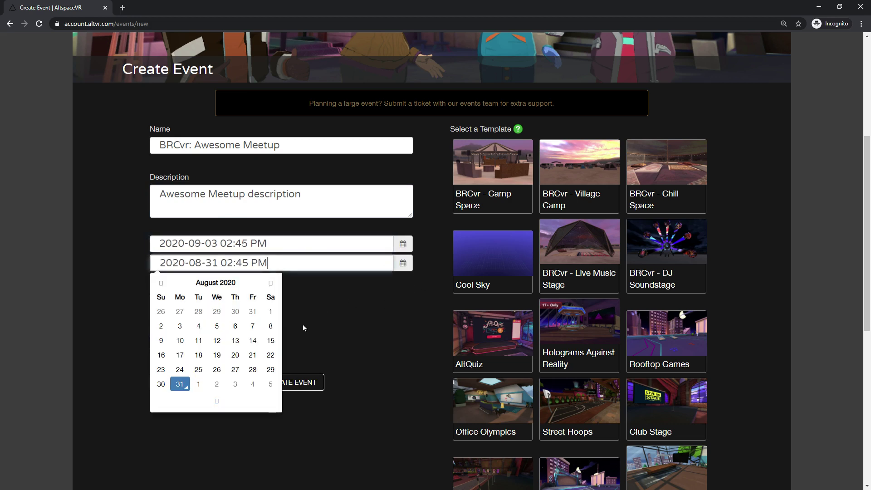
pyautogui.click(235, 384)
pyautogui.click(383, 324)
pyautogui.hotkey('shift', 'Left')
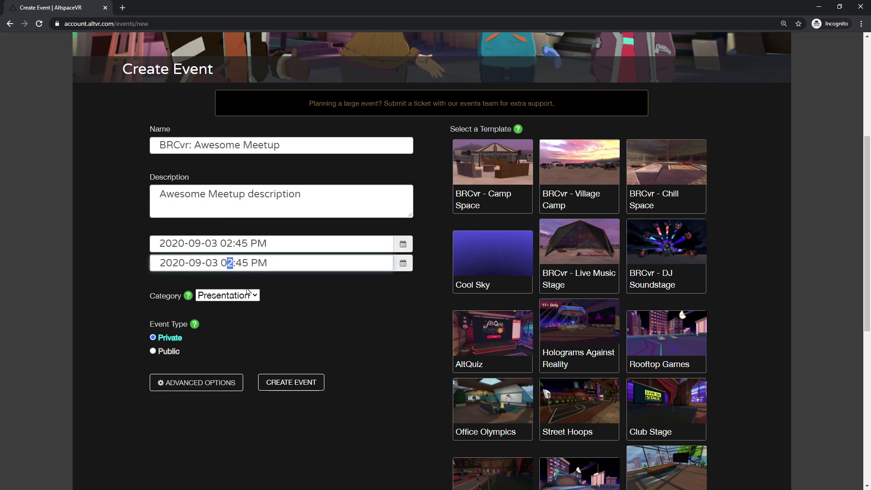
pyautogui.write('3')
pyautogui.click(388, 306)
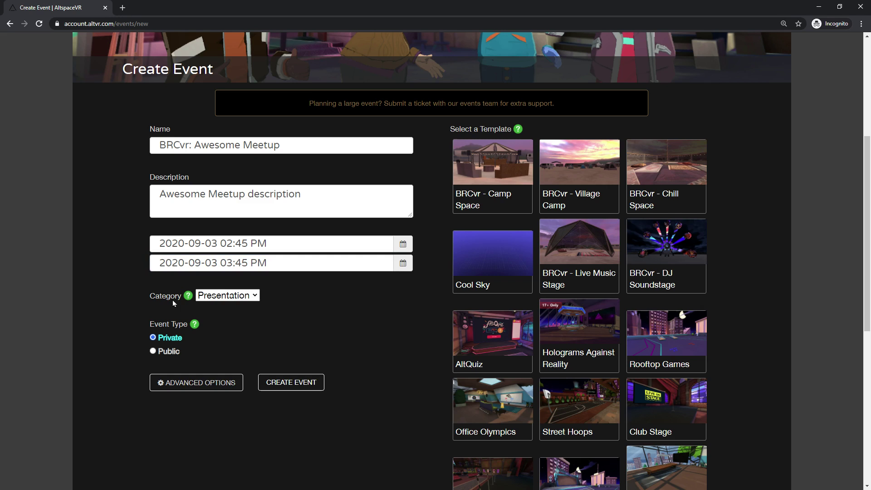
# Step: Make it a public Meetup event using the BRCvr - Camp Space template
pyautogui.click(237, 297)
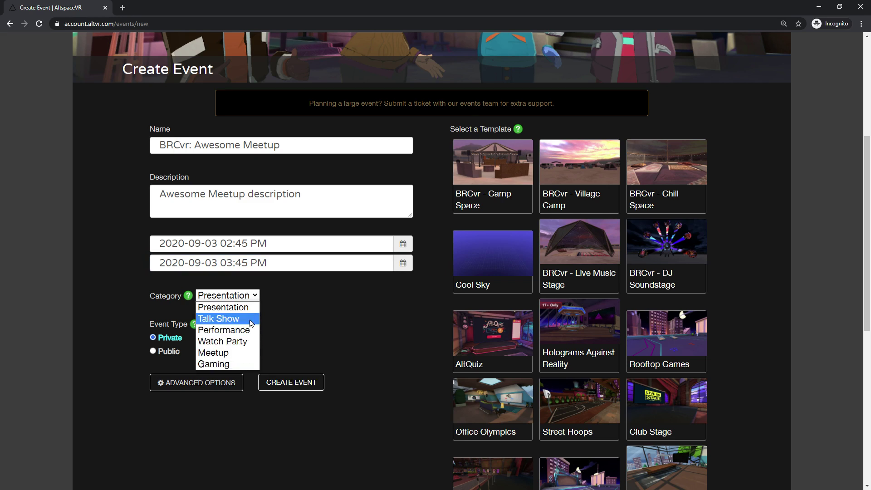
pyautogui.click(240, 354)
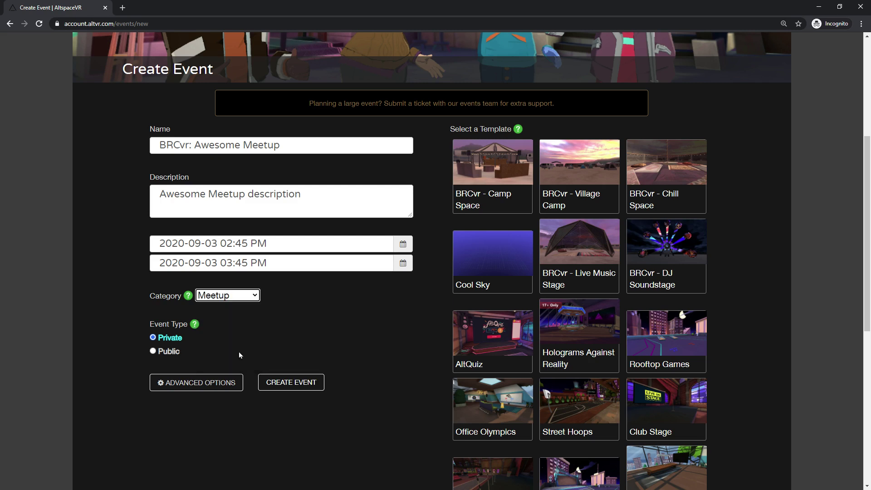
pyautogui.click(167, 354)
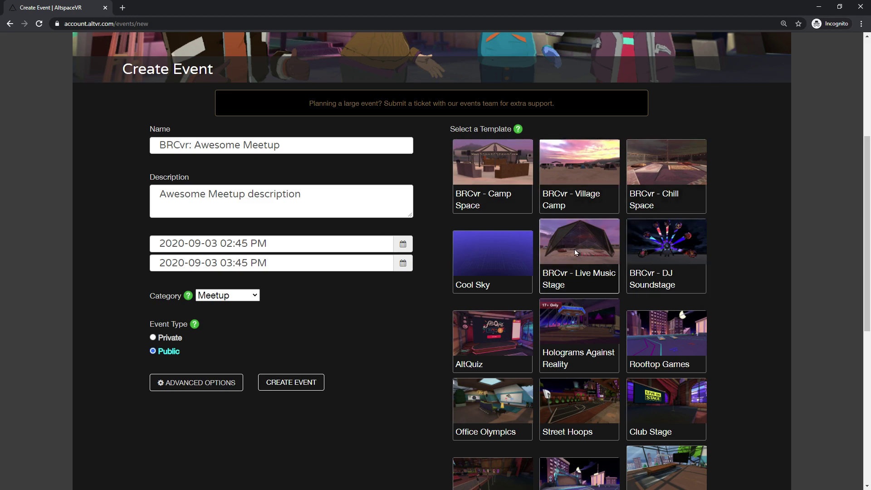
pyautogui.click(499, 189)
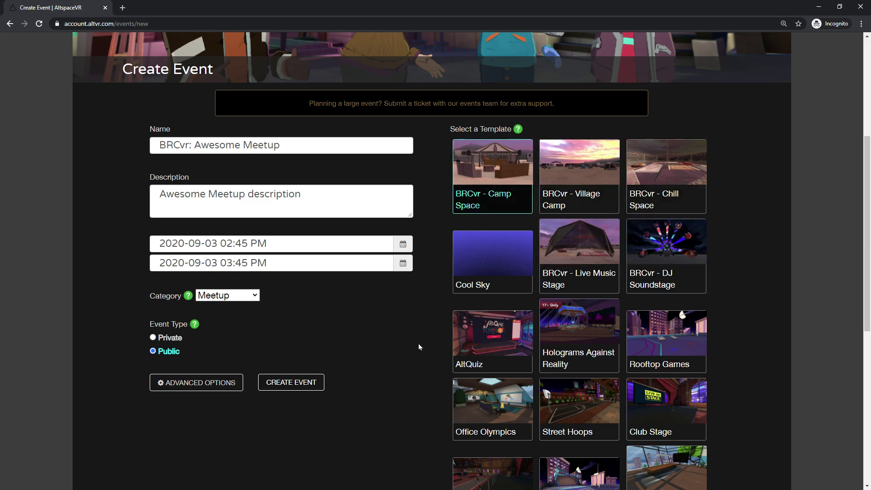
pyautogui.scroll(-3, 372, 334)
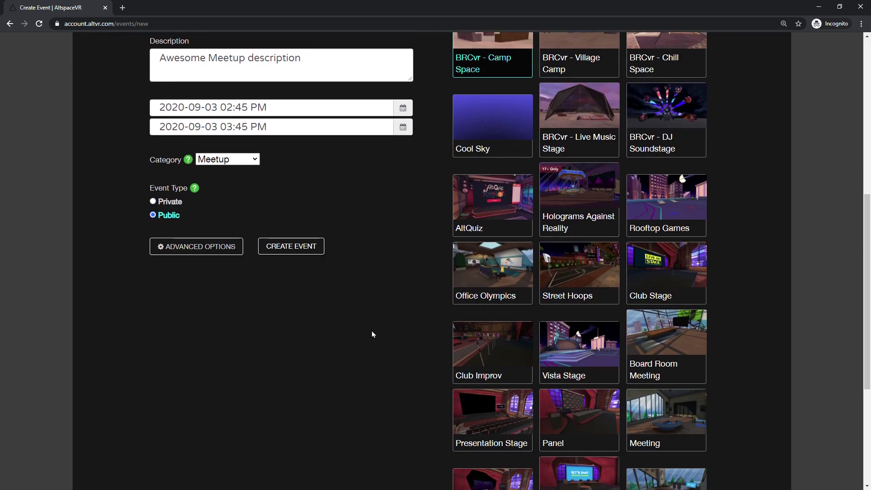
# Step: Expand the advanced settings and scroll to Promote to read the Tile Image size tip
pyautogui.click(182, 247)
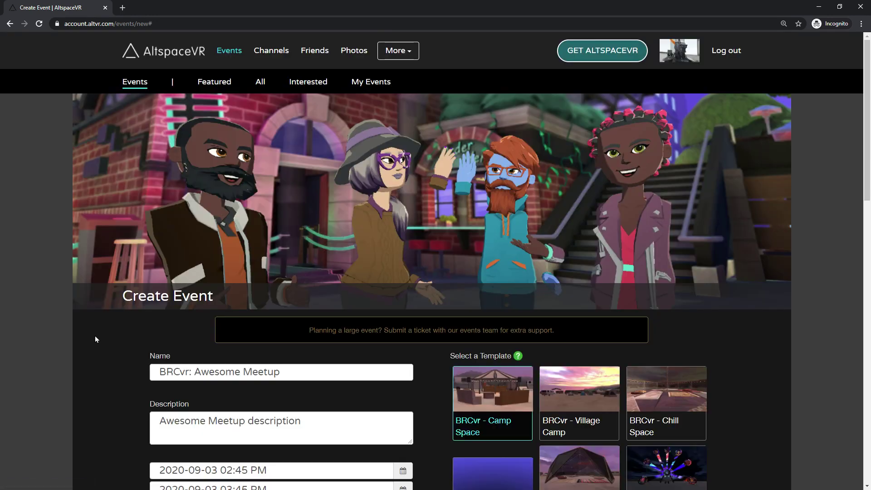
pyautogui.scroll(-9, 93, 336)
pyautogui.scroll(-3, 92, 340)
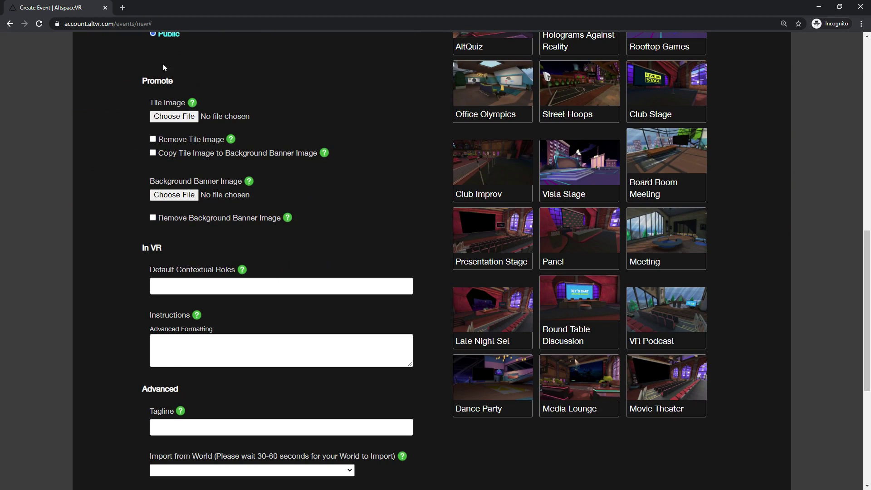
pyautogui.moveTo(192, 105)
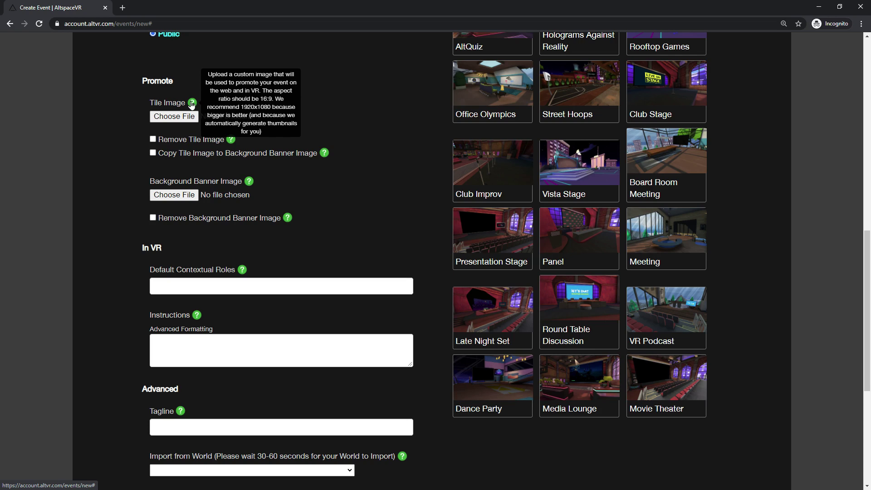
# Step: Upload Tile_Image_1920x1080.png as the tile image and copy it to the background banner
pyautogui.click(174, 116)
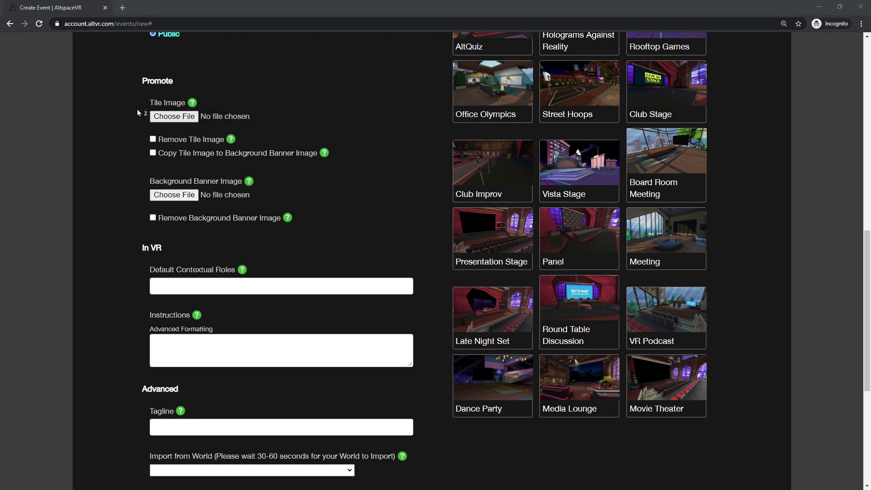
pyautogui.click(105, 66)
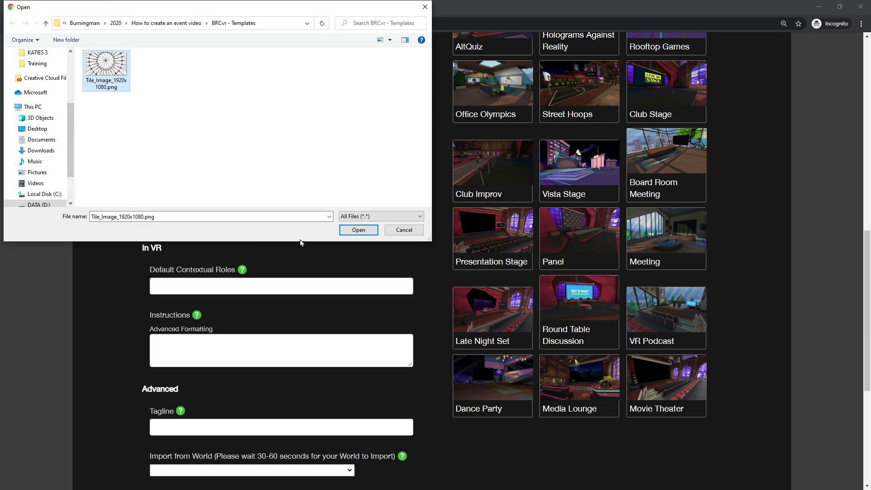
pyautogui.click(346, 231)
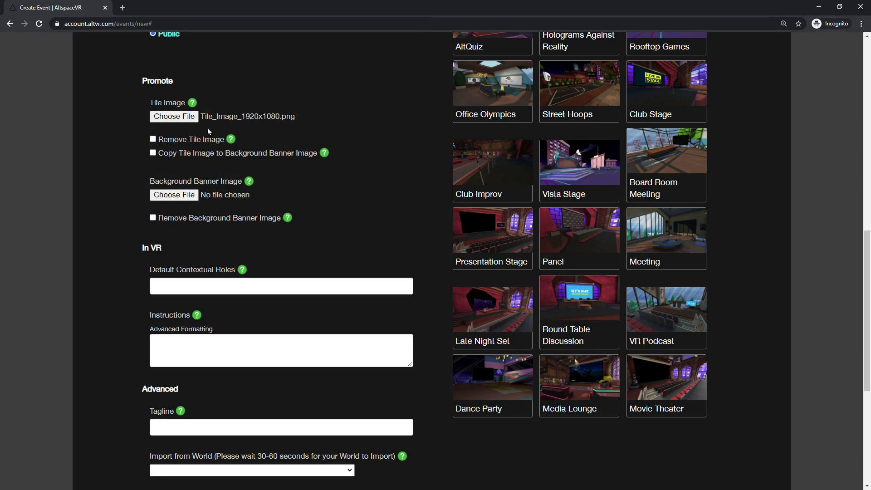
pyautogui.click(204, 154)
# Step: Enter 'Welcome to this event!!' as the event's in-VR instructions
pyautogui.scroll(-4, 336, 209)
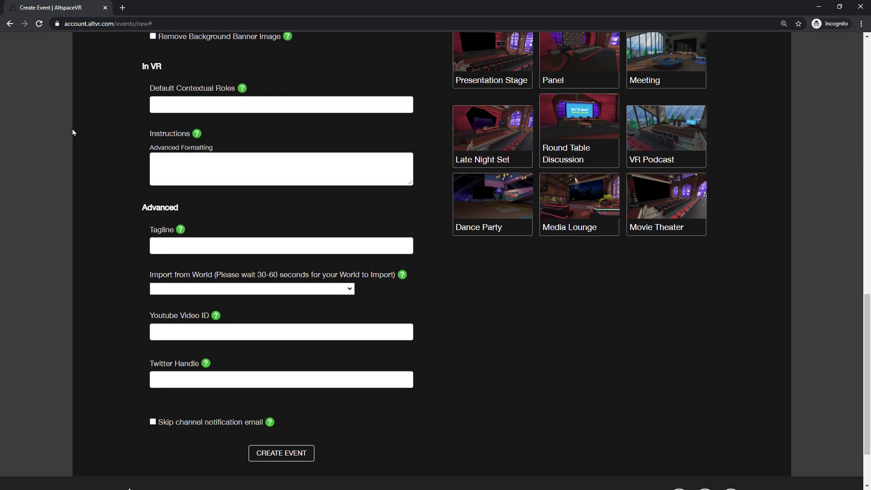
pyautogui.click(229, 179)
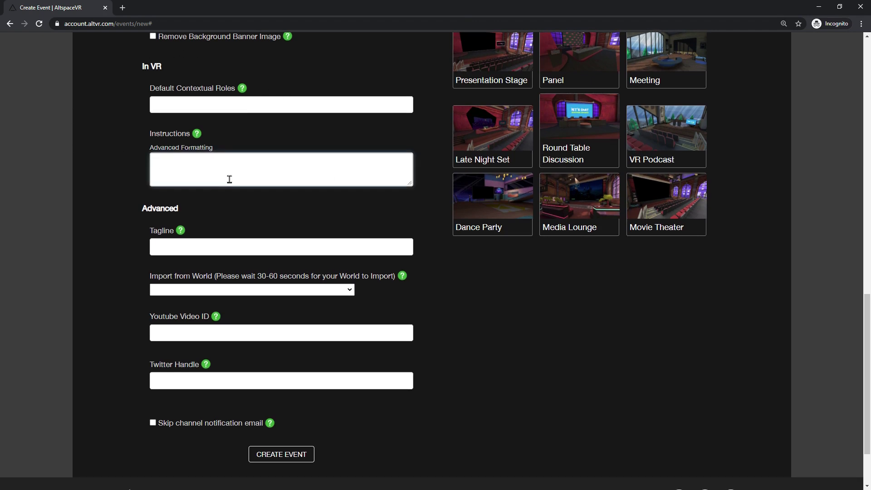
pyautogui.write('Welcome to this event!!')
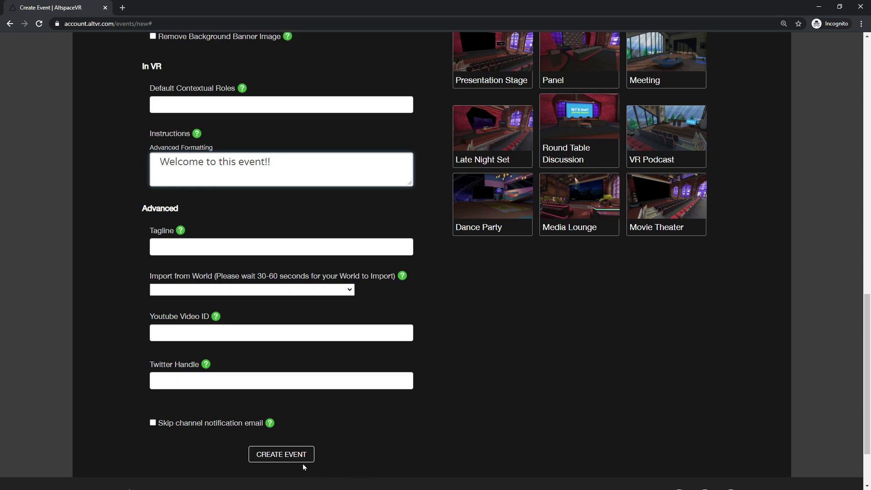
# Step: Create the event, then check the success message, title and description on its page
pyautogui.click(276, 457)
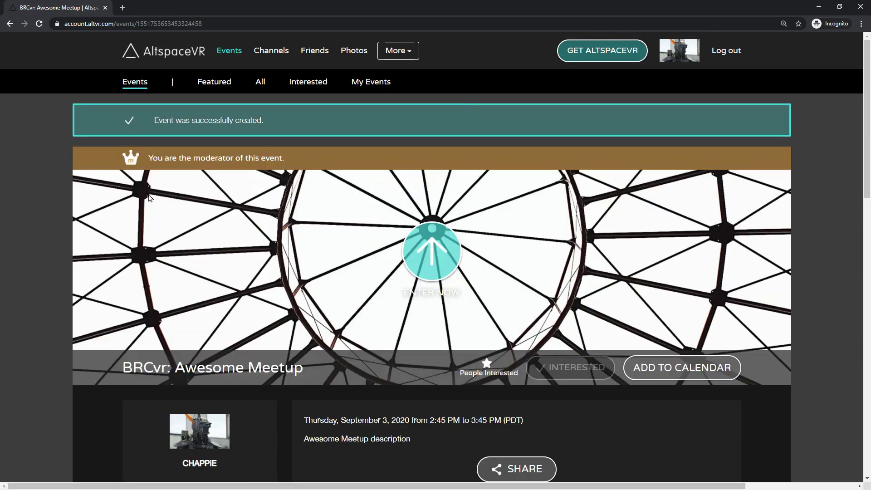
pyautogui.moveTo(155, 119); pyautogui.dragTo(270, 122)
pyautogui.moveTo(158, 119); pyautogui.dragTo(206, 120)
pyautogui.click(152, 121)
pyautogui.scroll(-4, 82, 143)
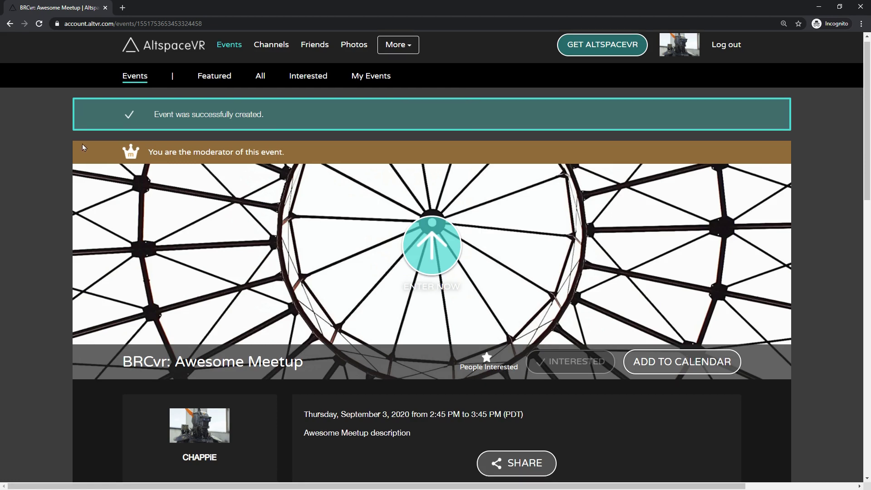
pyautogui.moveTo(121, 188); pyautogui.dragTo(262, 195)
pyautogui.moveTo(320, 257); pyautogui.dragTo(487, 238)
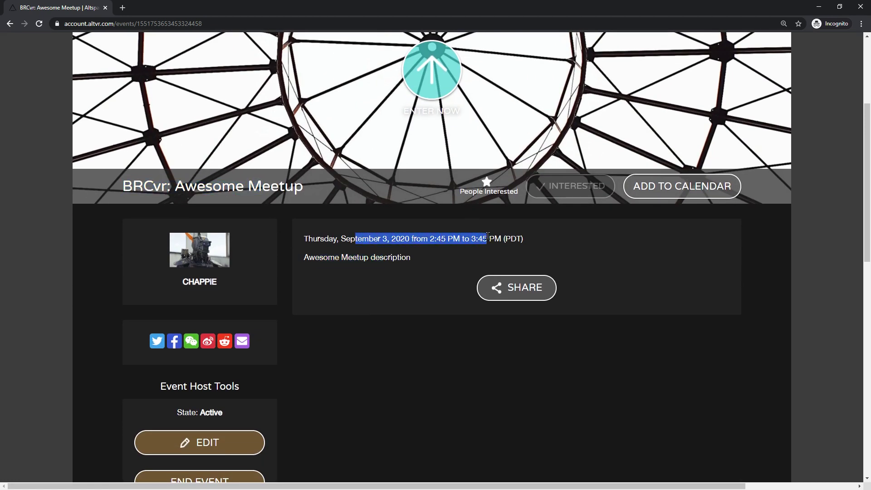
pyautogui.click(520, 293)
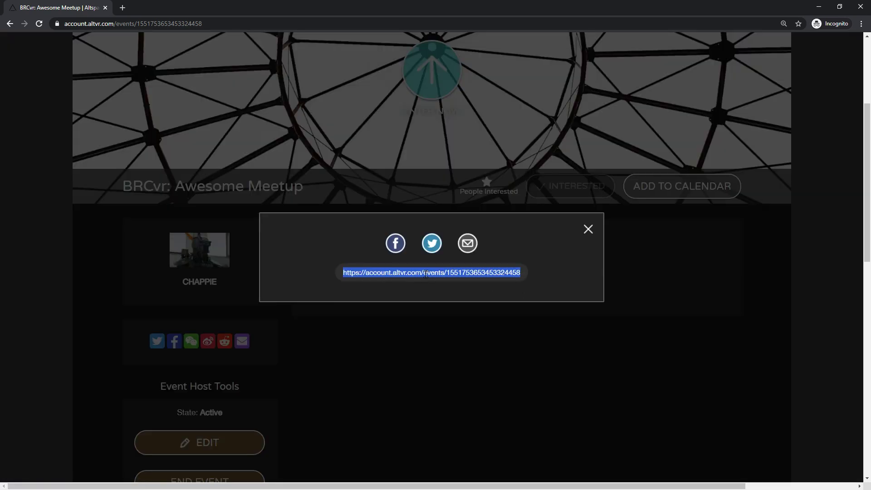
pyautogui.click(588, 230)
pyautogui.scroll(4, 549, 199)
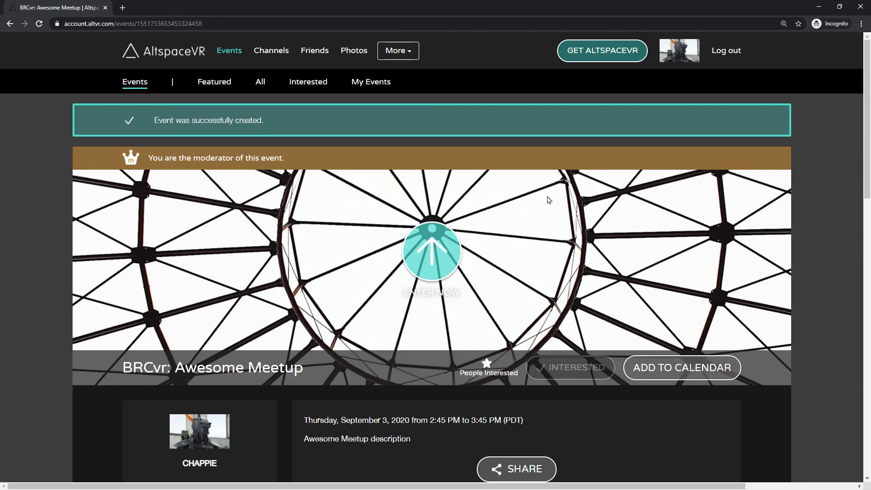
pyautogui.click(208, 20)
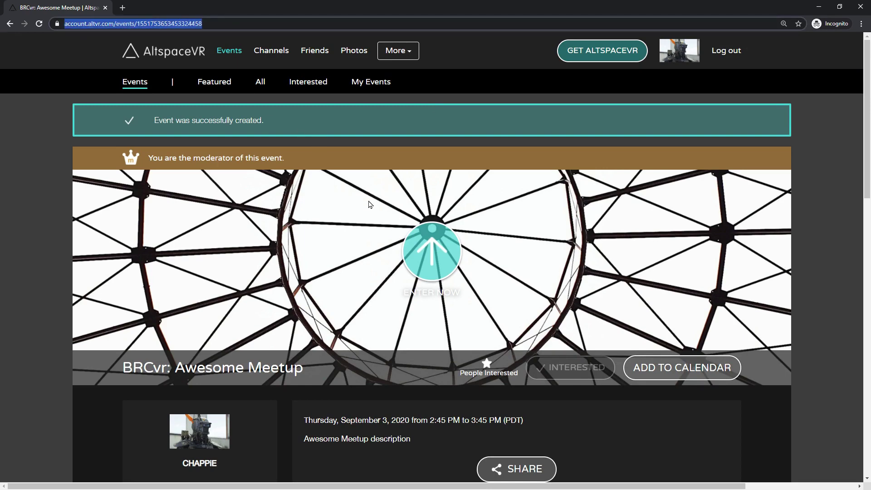
pyautogui.scroll(-6, 369, 204)
pyautogui.click(515, 196)
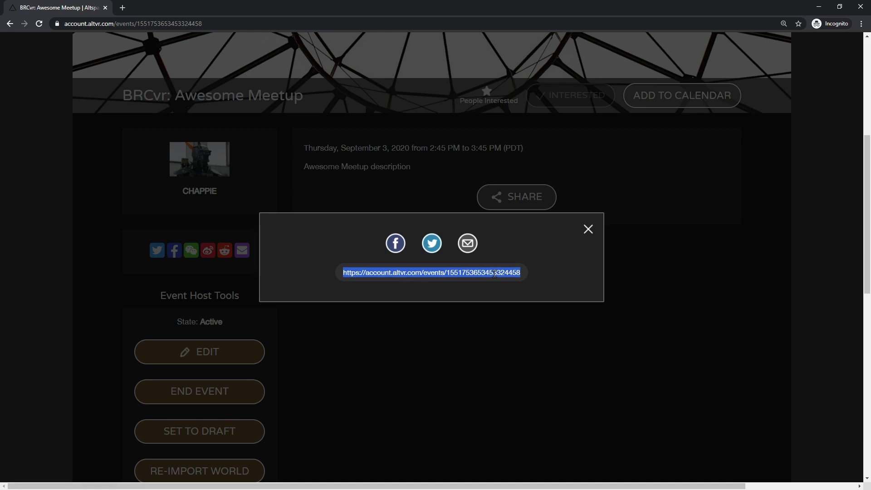
# Step: Close the sharing options and scroll down to the event's Host Tools section
pyautogui.click(618, 229)
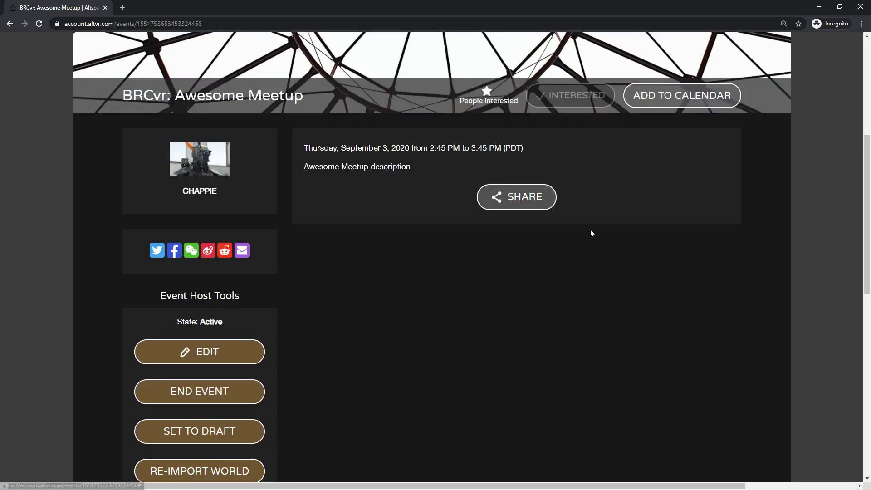
pyautogui.scroll(3, 646, 247)
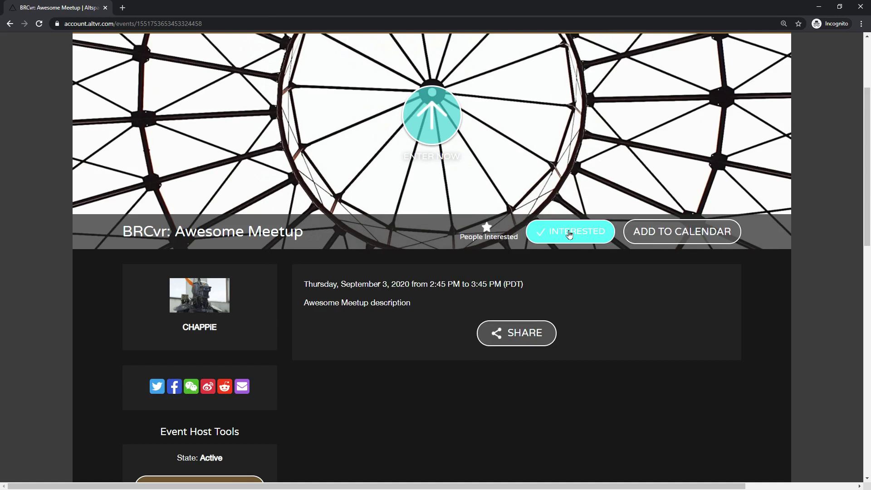
pyautogui.scroll(-7, 570, 234)
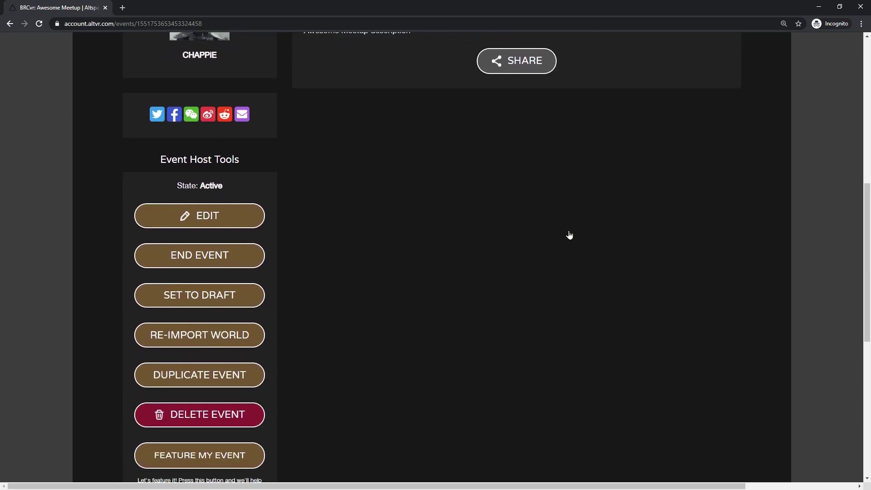
pyautogui.scroll(-1, 569, 234)
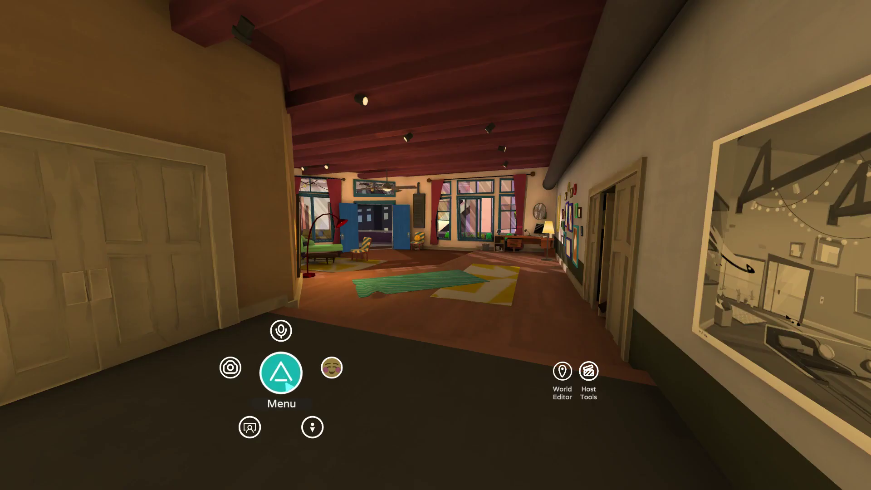
# Step: From the in-world events listing, show My Events and reveal Enter on the BRCvr: Awesome Meetup card
pyautogui.click(279, 367)
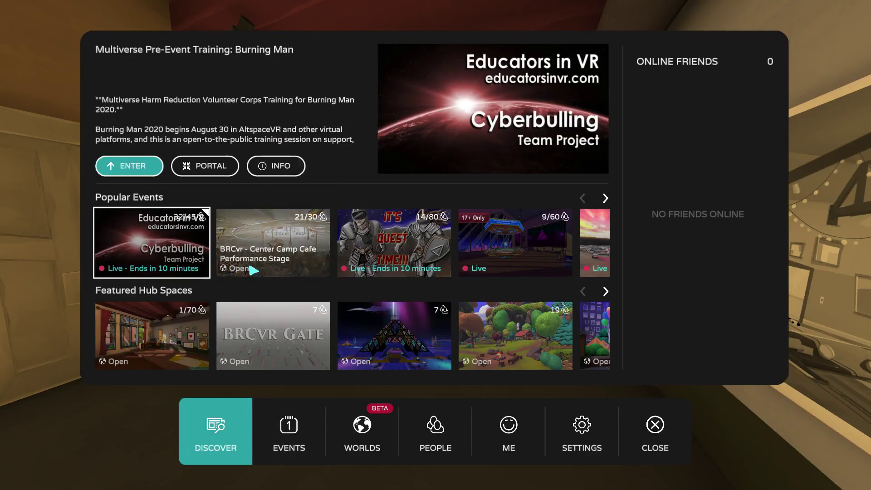
pyautogui.click(291, 434)
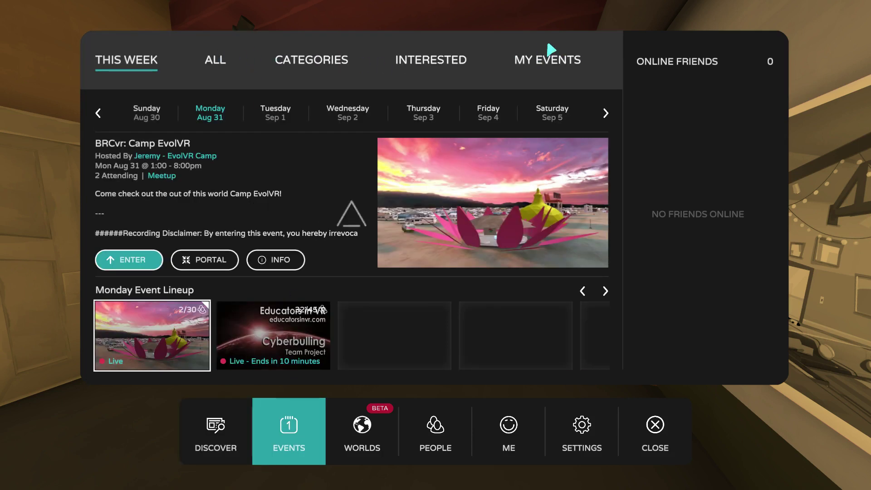
pyautogui.click(550, 61)
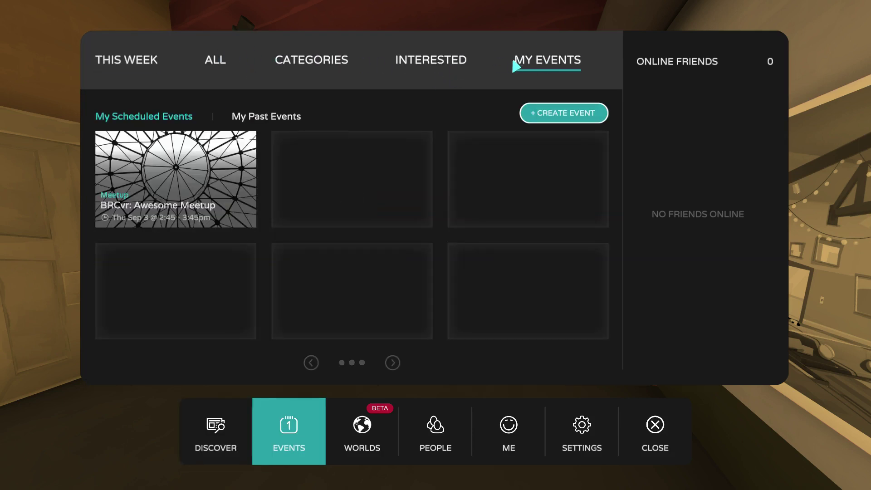
pyautogui.moveTo(254, 167)
pyautogui.moveTo(175, 200)
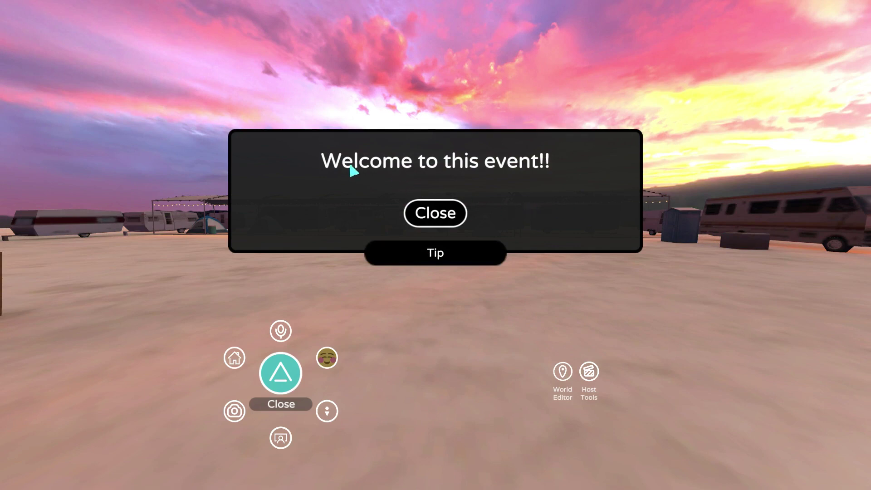
# Step: Dismiss the camp world's welcome message and send a heart reaction
pyautogui.click(439, 217)
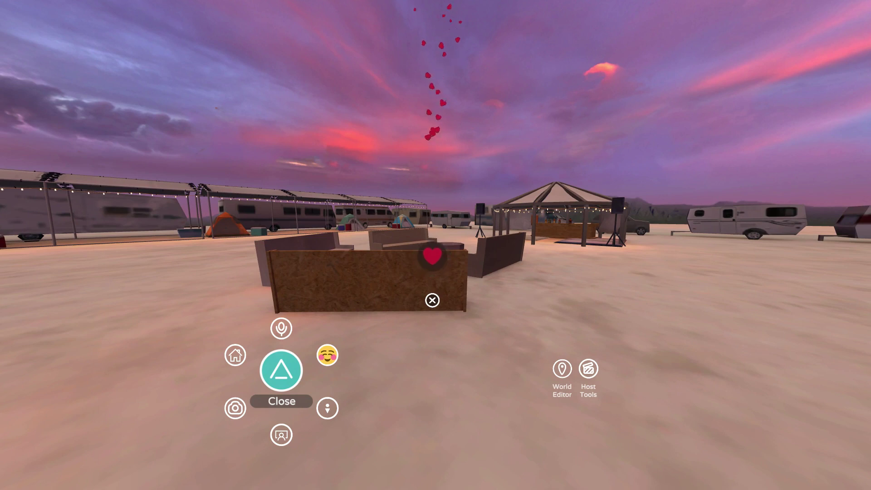
pyautogui.click(434, 250)
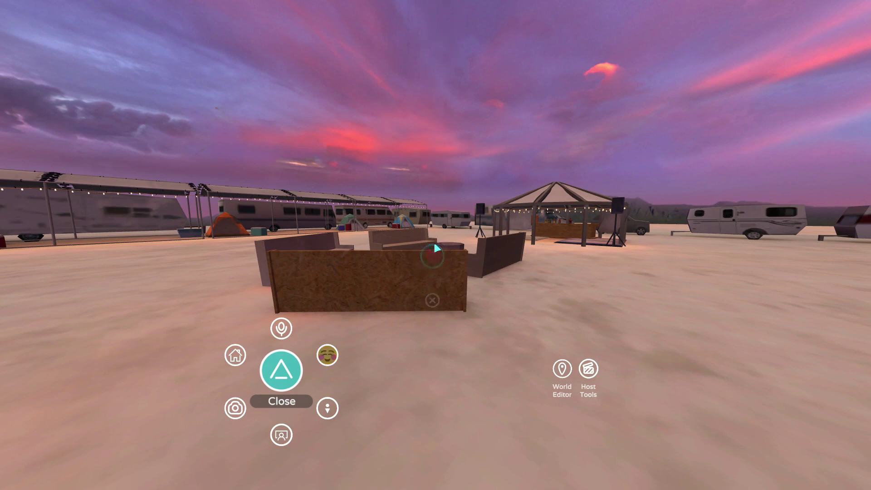
# Step: Open BRCvr: Awesome Meetup's Edit Event form from Event Host Tools and bring Contextual Roles into view
pyautogui.hotkey('alt', 'Tab')
pyautogui.scroll(8, 517, 248)
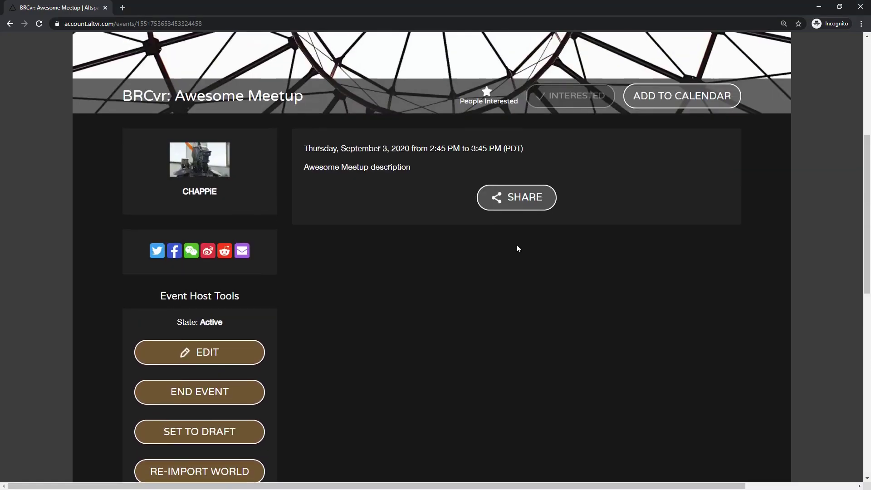
pyautogui.scroll(-3, 509, 248)
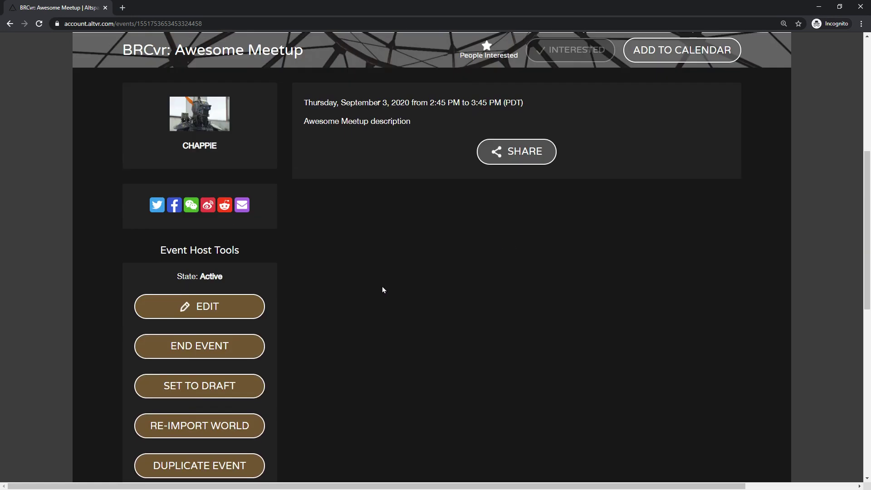
pyautogui.scroll(-4, 318, 266)
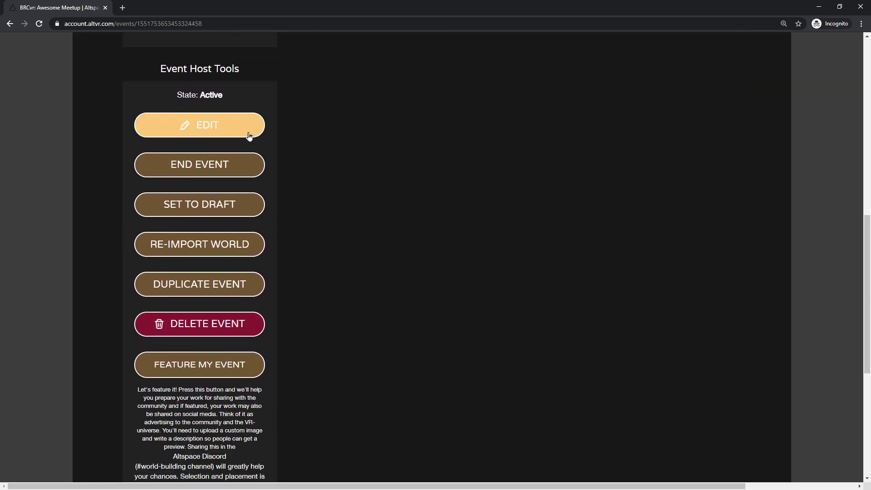
pyautogui.click(238, 132)
pyautogui.scroll(-4, 343, 207)
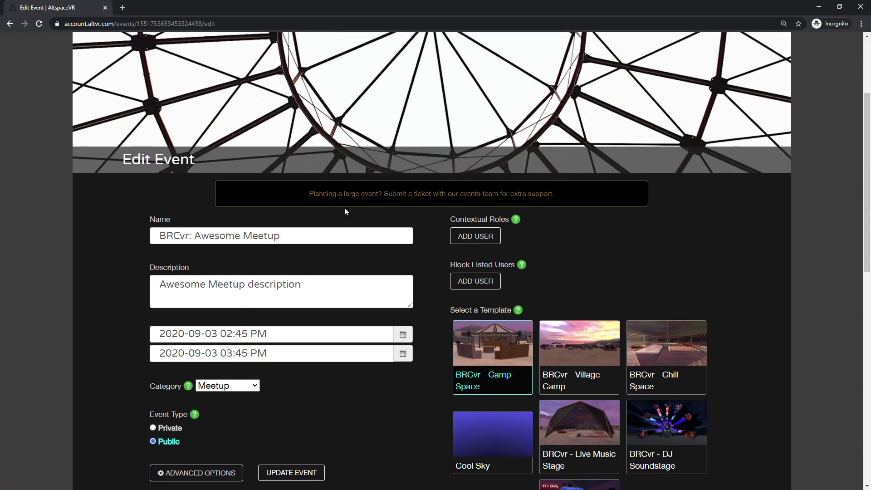
pyautogui.moveTo(450, 175); pyautogui.dragTo(495, 176)
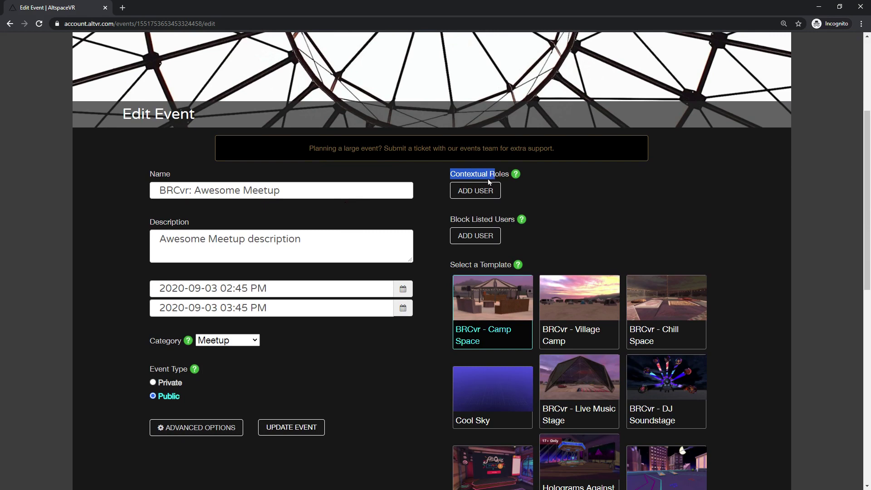
# Step: Add a user entry under Contextual Roles and review the role options, keeping it set to Host
pyautogui.click(492, 199)
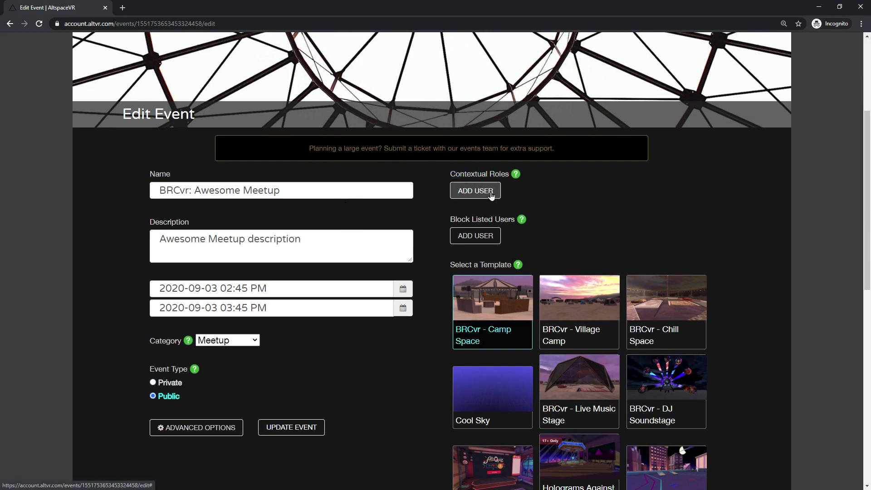
pyautogui.click(491, 195)
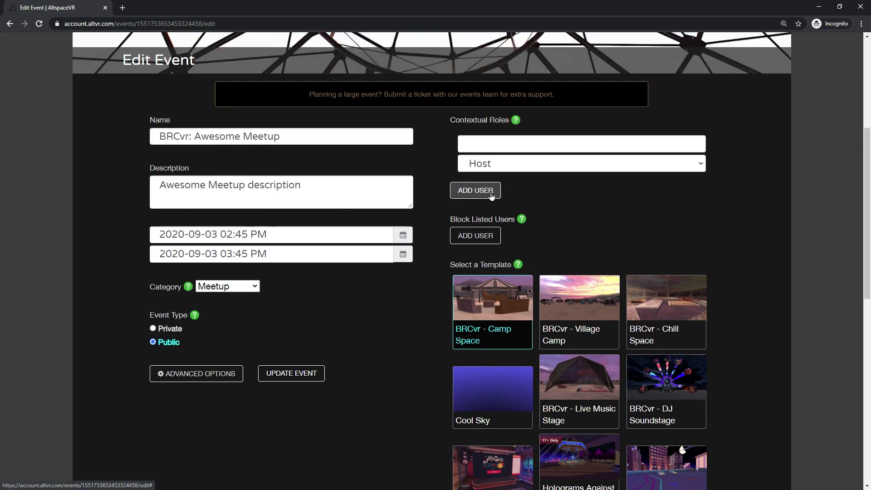
pyautogui.click(476, 142)
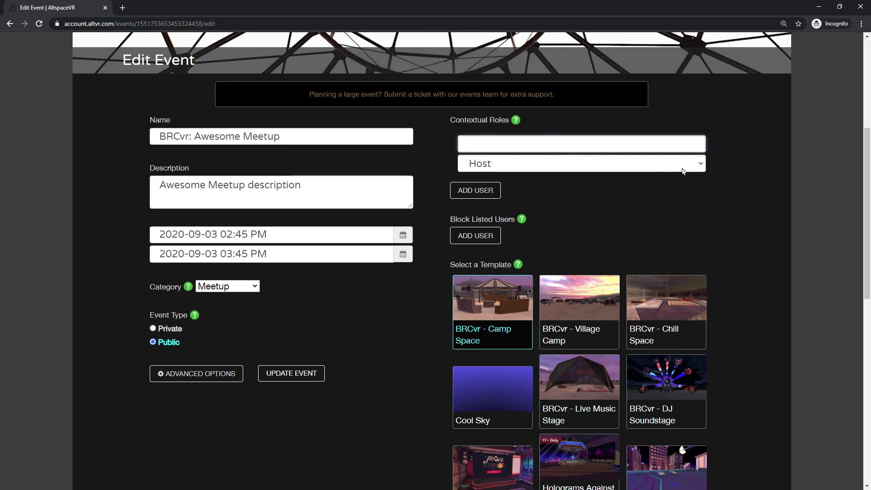
pyautogui.click(699, 165)
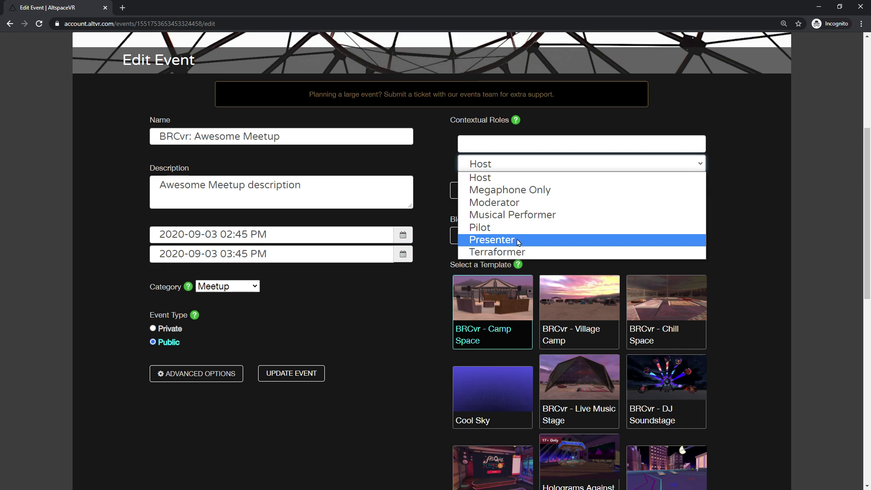
pyautogui.click(746, 225)
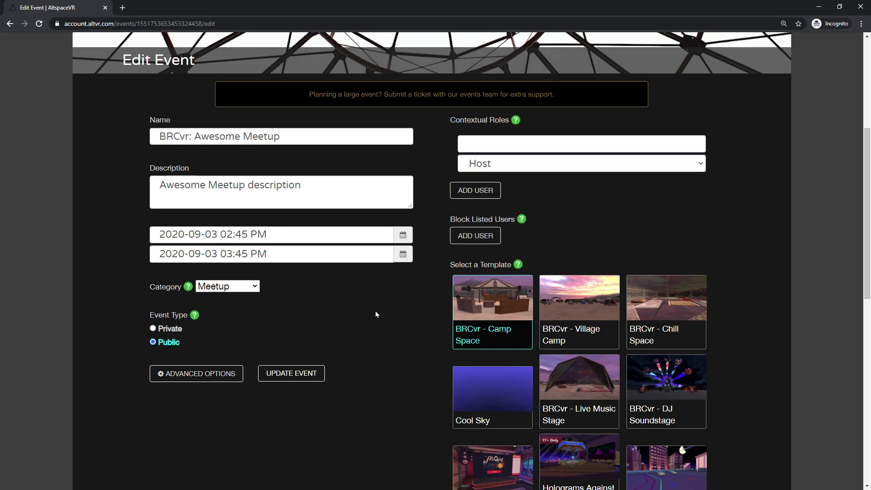
pyautogui.scroll(-3, 374, 311)
# Step: Return to the BRCvr: Awesome Meetup page and confirm Feature My Event in the Submit? dialog
pyautogui.scroll(5, 375, 311)
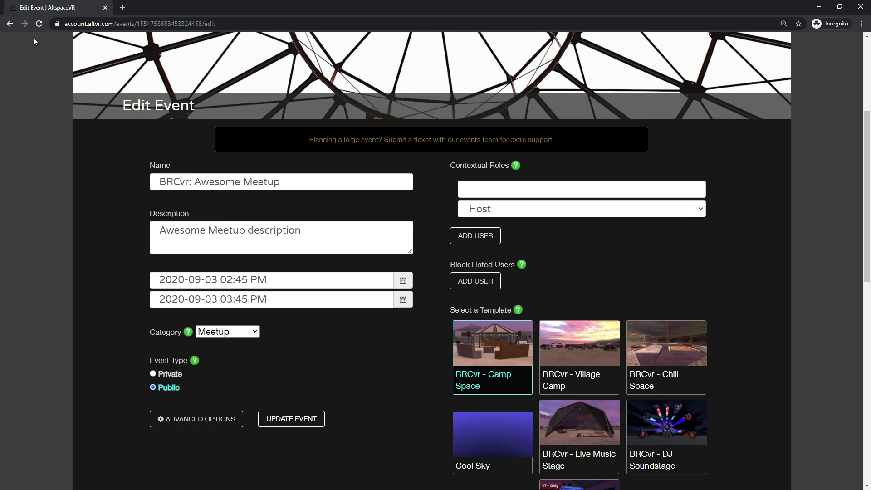
pyautogui.click(9, 24)
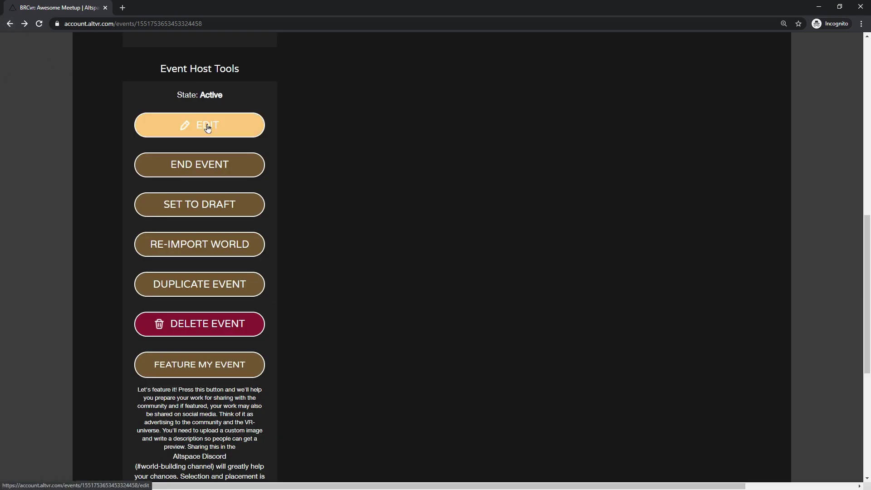
pyautogui.click(244, 367)
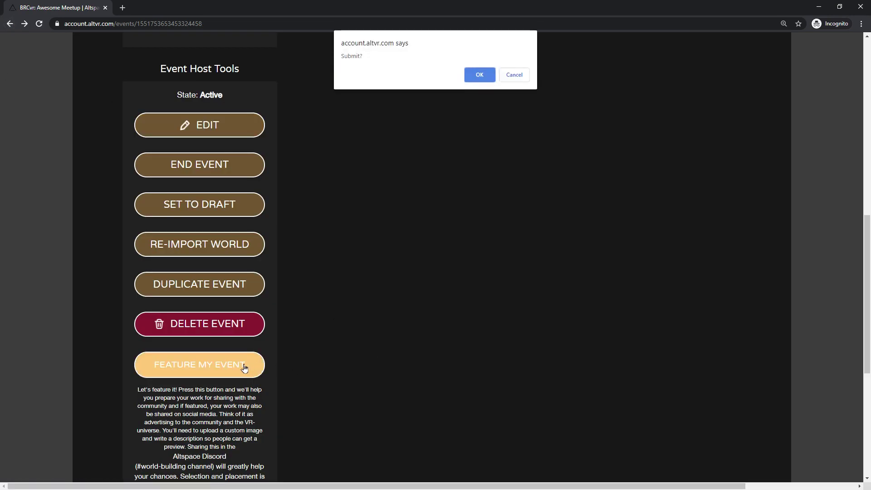
pyautogui.moveTo(343, 57); pyautogui.dragTo(507, 88)
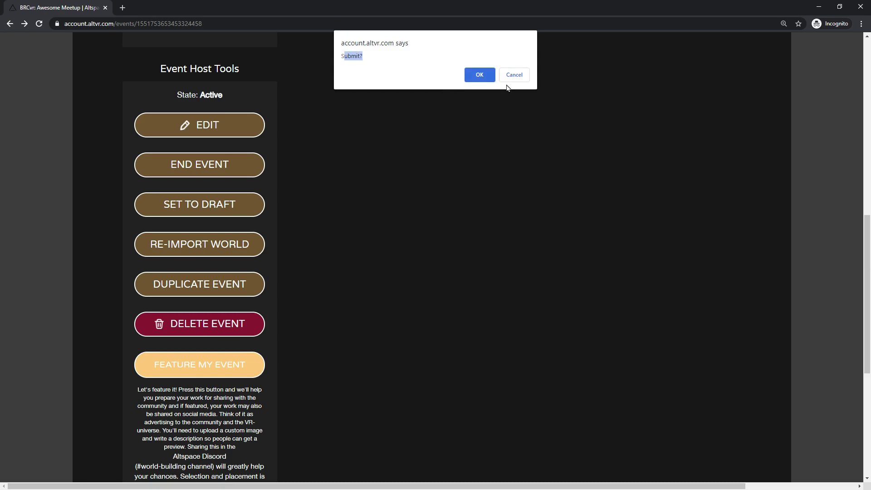
pyautogui.click(478, 76)
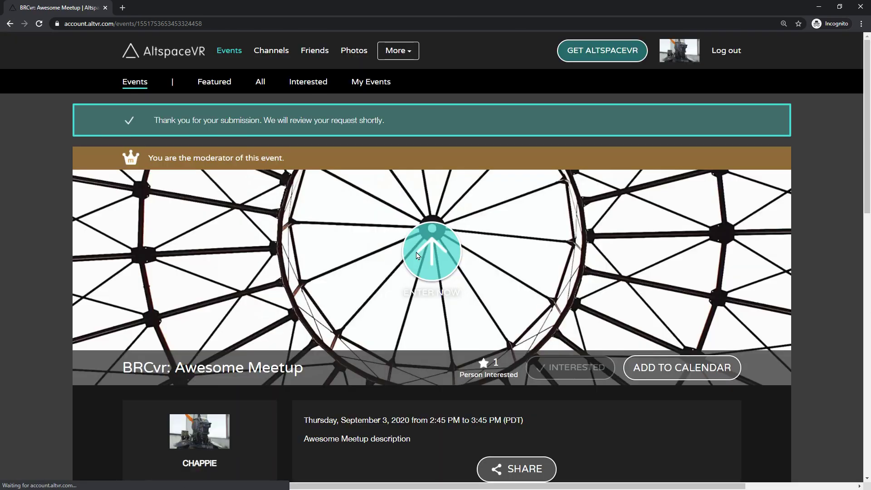
pyautogui.moveTo(154, 120); pyautogui.dragTo(258, 120)
pyautogui.click(292, 122)
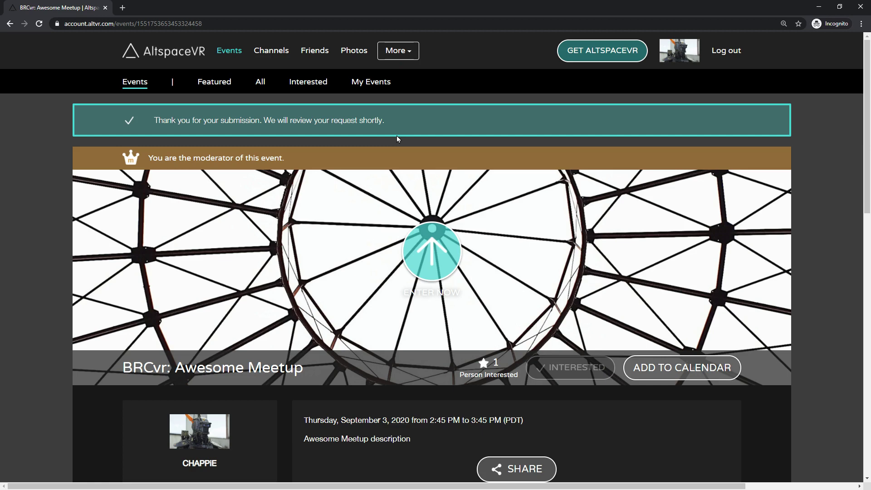
pyautogui.scroll(-3, 356, 309)
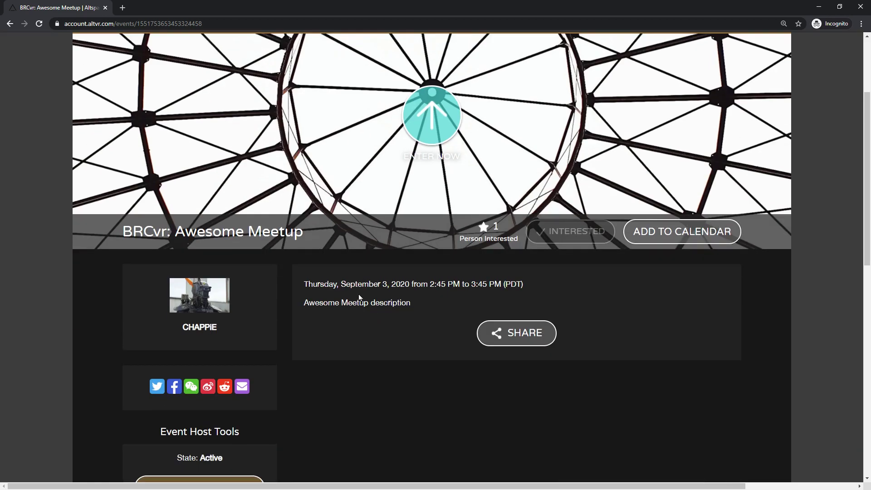